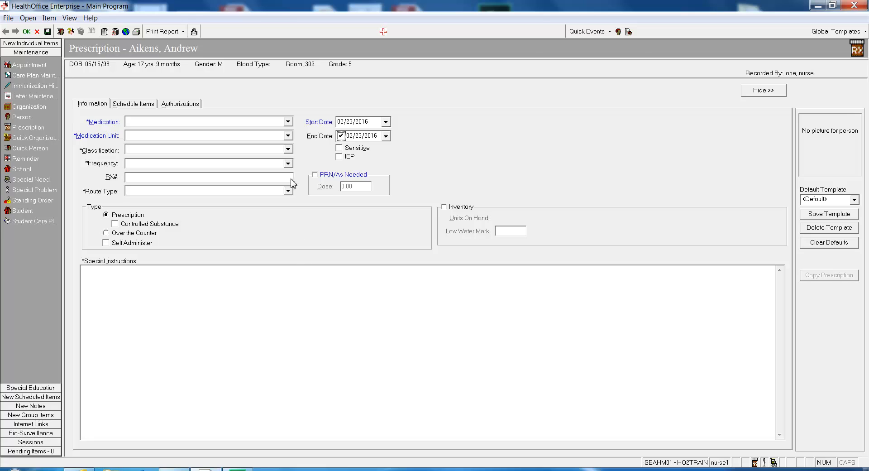
# - Review the available choices for medication, medication unit, classification, frequency and route type on the prescription form
pyautogui.click(288, 121)
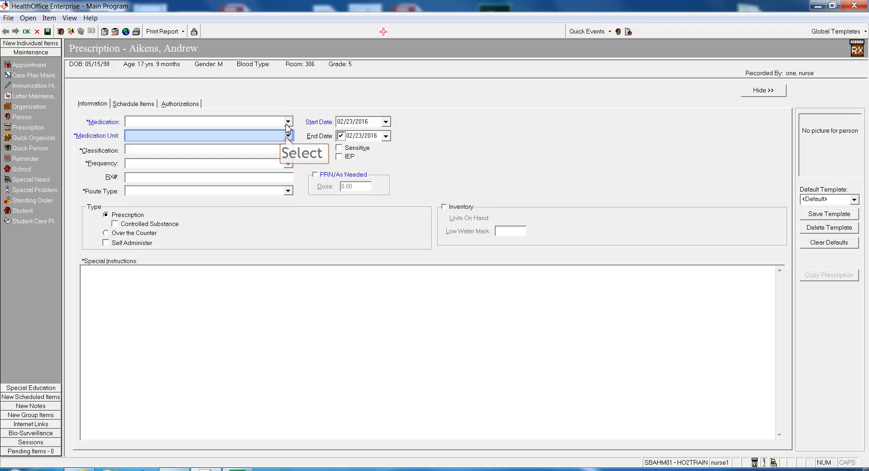
pyautogui.click(288, 136)
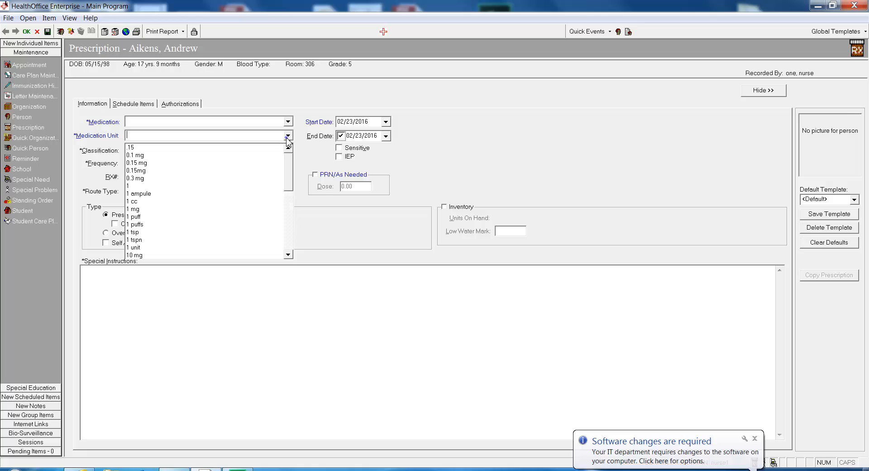
pyautogui.click(287, 139)
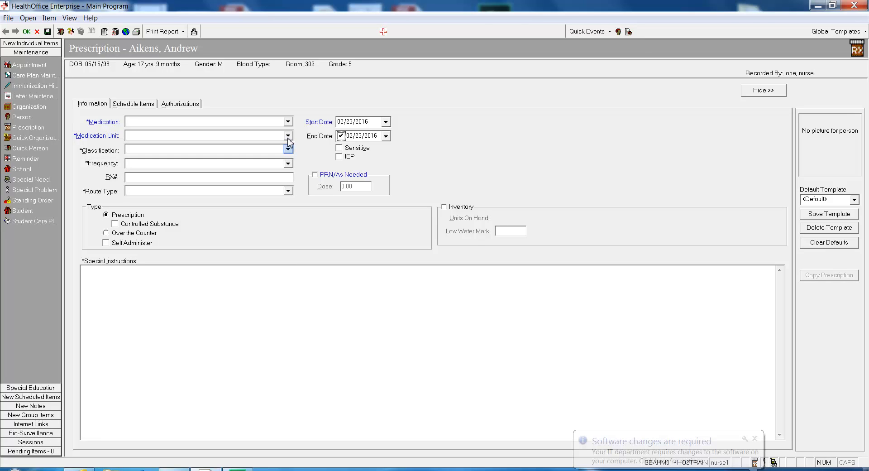
pyautogui.click(289, 150)
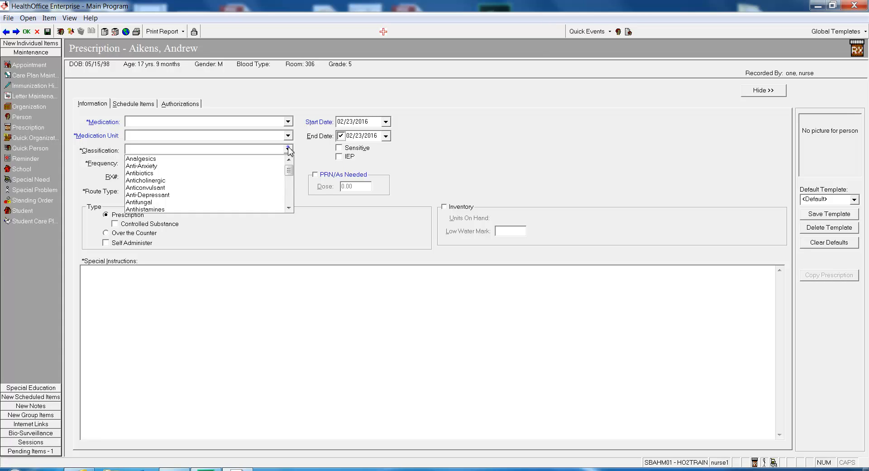
pyautogui.click(288, 150)
pyautogui.click(288, 164)
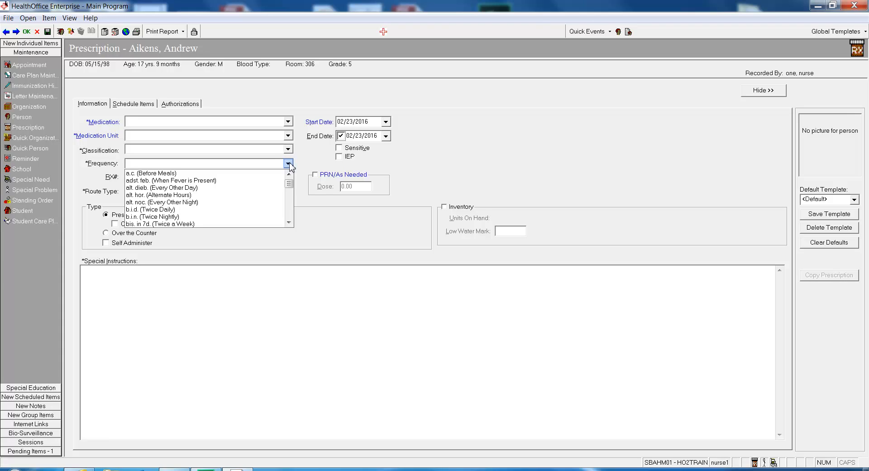
pyautogui.click(290, 164)
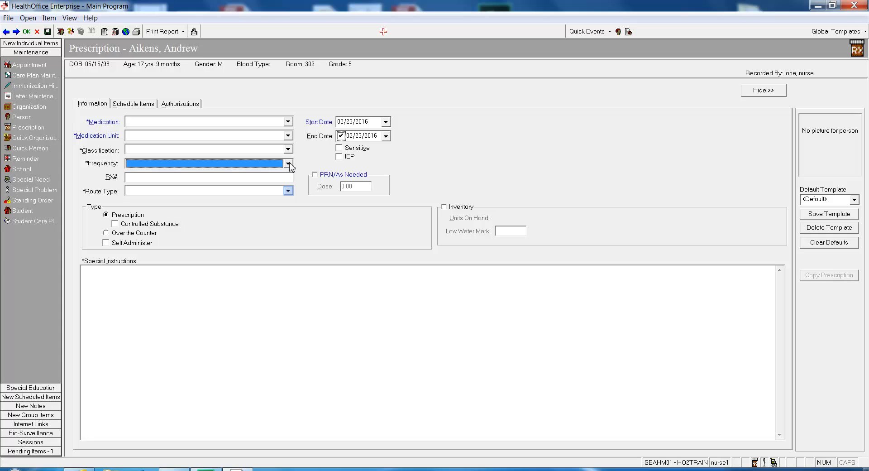
pyautogui.click(288, 192)
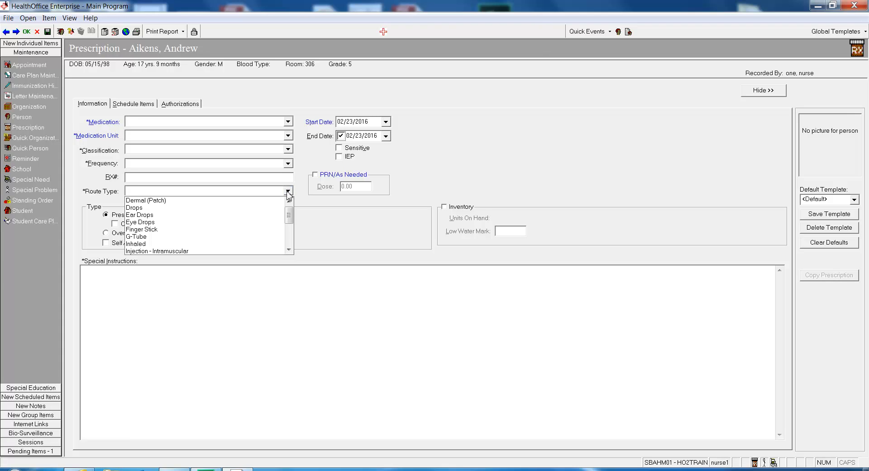
pyautogui.click(288, 192)
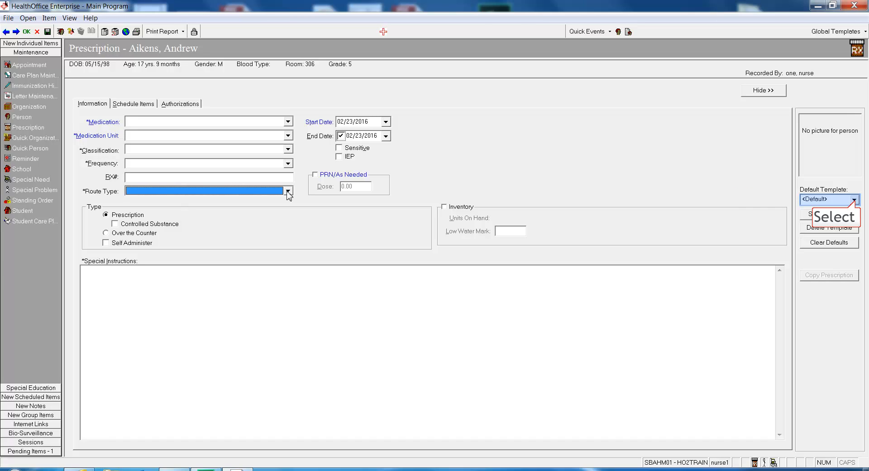
pyautogui.click(855, 200)
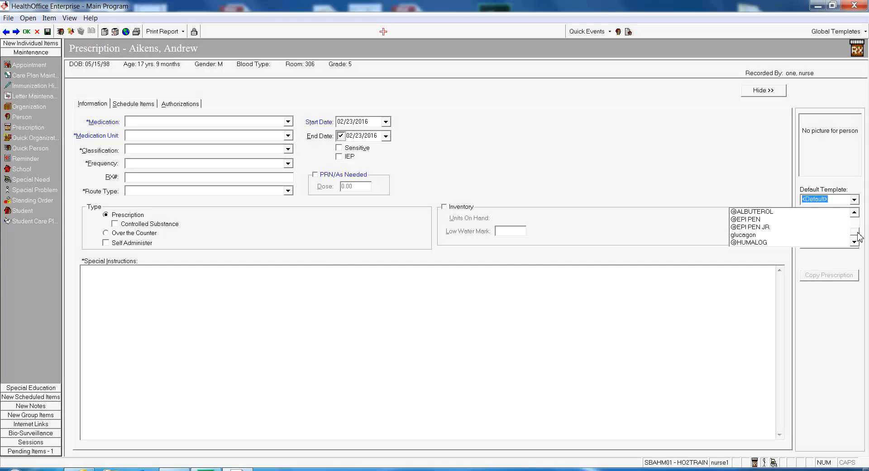
pyautogui.moveTo(858, 231); pyautogui.dragTo(858, 233)
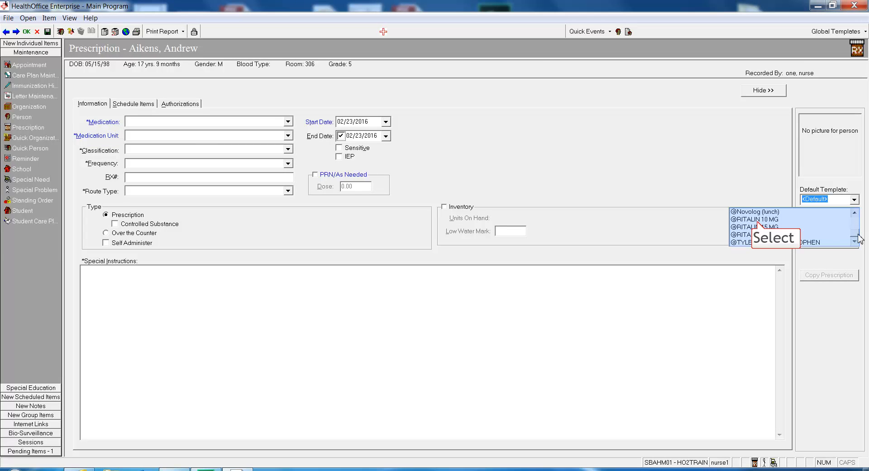
pyautogui.click(757, 220)
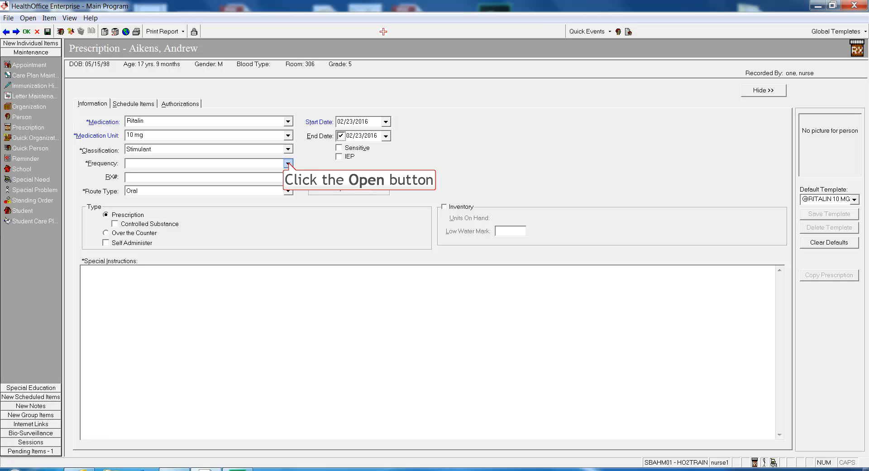
# - Set the prescription's frequency to b.i.d. (Twice Daily) and mark it as a controlled substance
pyautogui.click(288, 163)
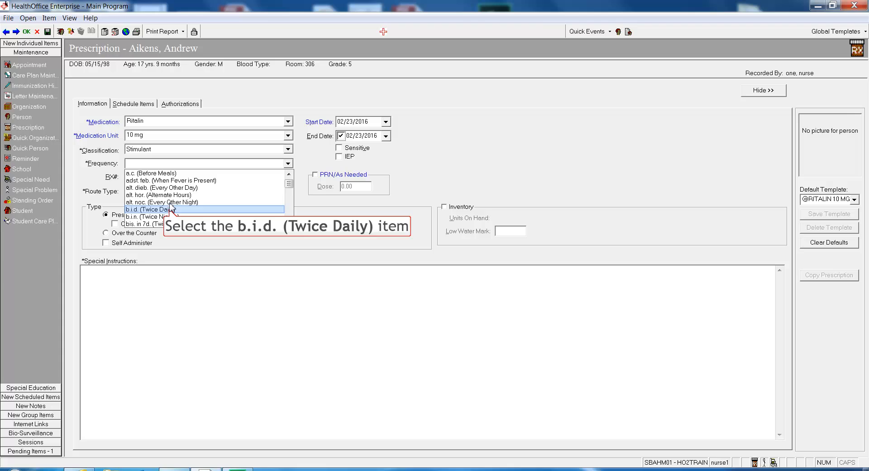
pyautogui.click(172, 209)
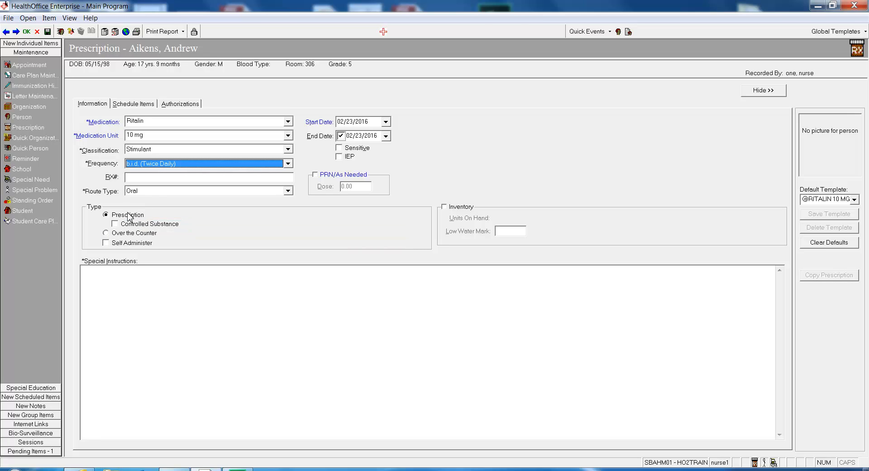
pyautogui.click(115, 224)
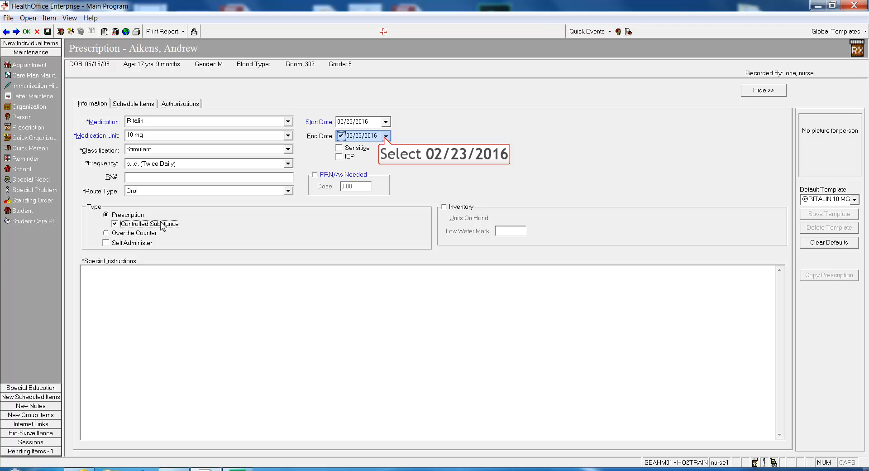
# - Set the prescription's end date to 05/27/2016
pyautogui.click(385, 137)
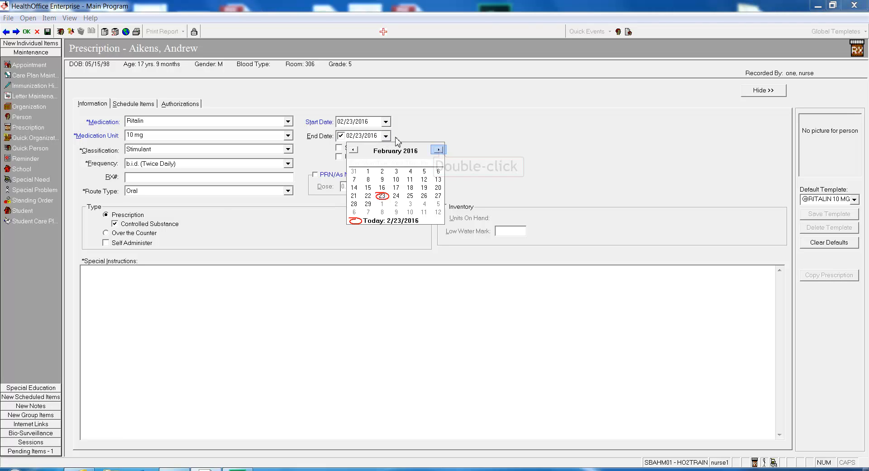
pyautogui.doubleClick(438, 151)
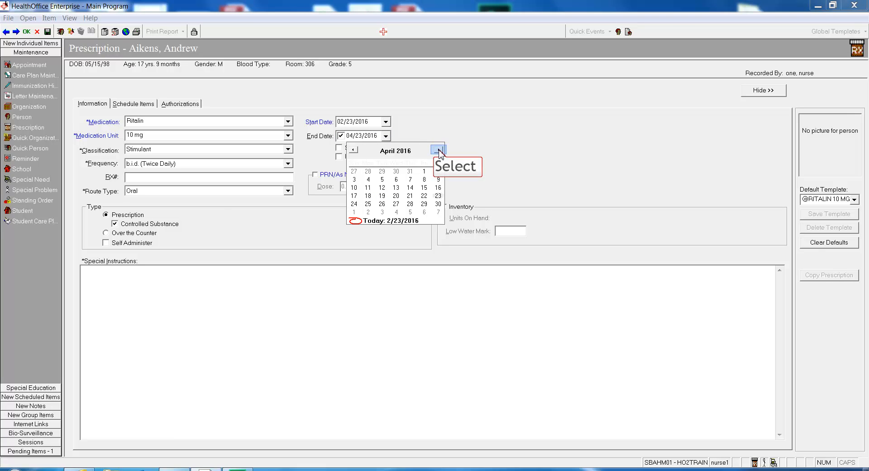
pyautogui.click(438, 150)
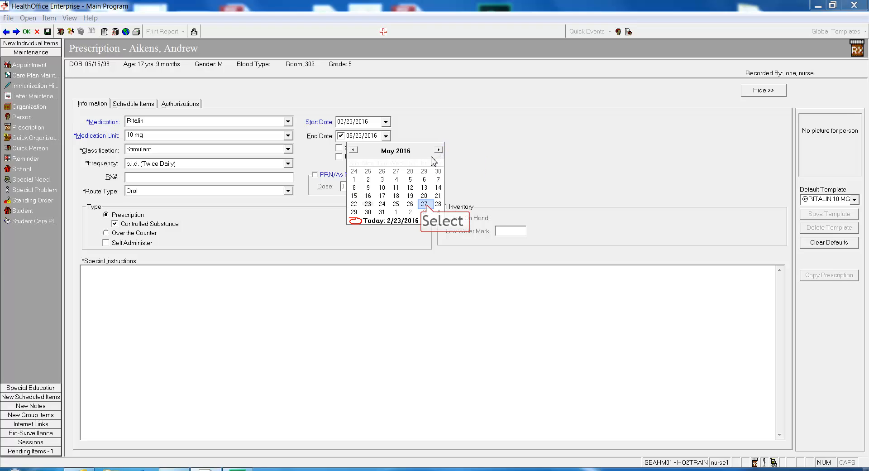
pyautogui.click(424, 204)
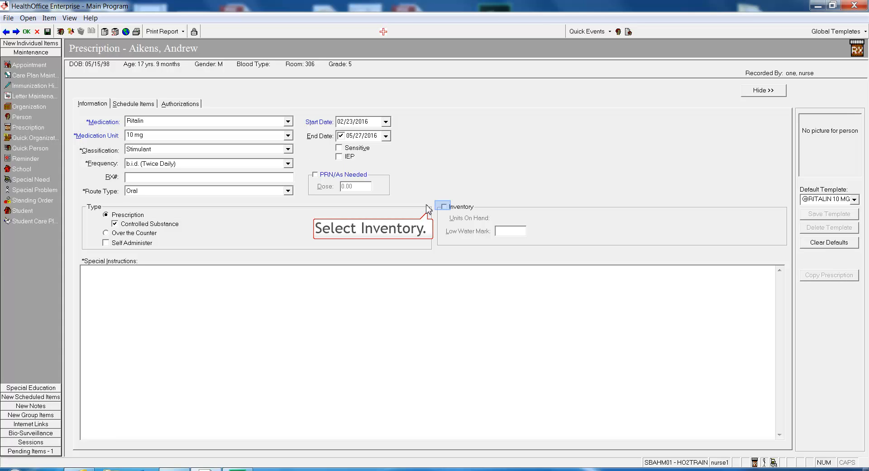
# - Enable inventory tracking for the prescription and set its low water mark to 5
pyautogui.click(444, 207)
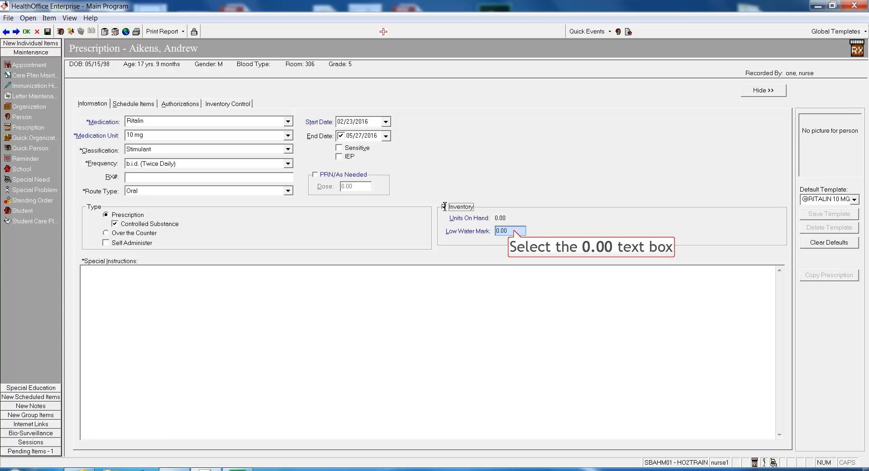
pyautogui.click(515, 231)
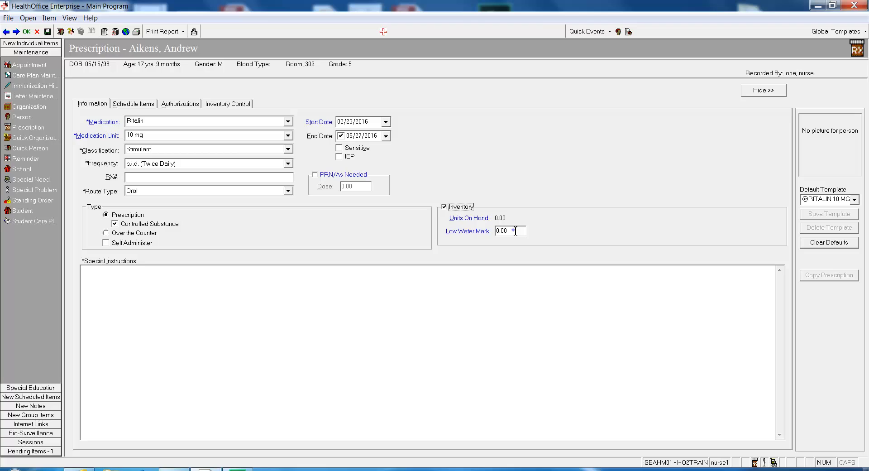
pyautogui.press('BackSpace')
pyautogui.press('BackSpace')
pyautogui.press('BackSpace')
pyautogui.write('5')
# - Enter "Take with food." as the prescription's special instructions
pyautogui.click(104, 277)
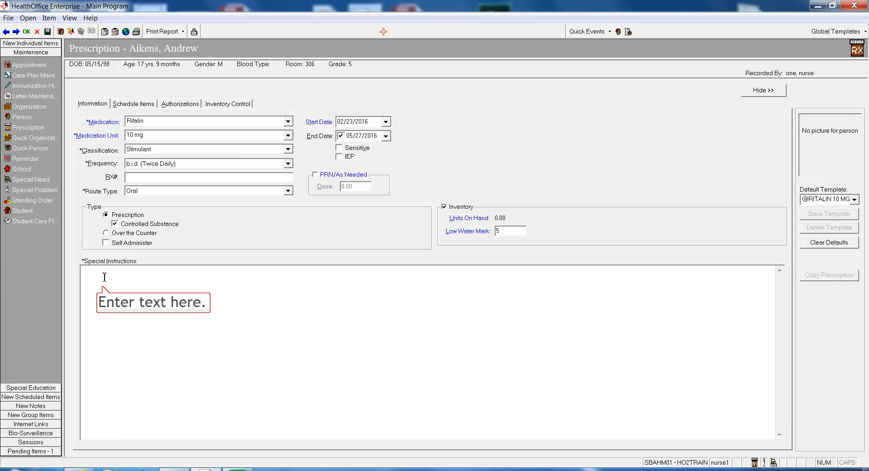
pyautogui.write('T')
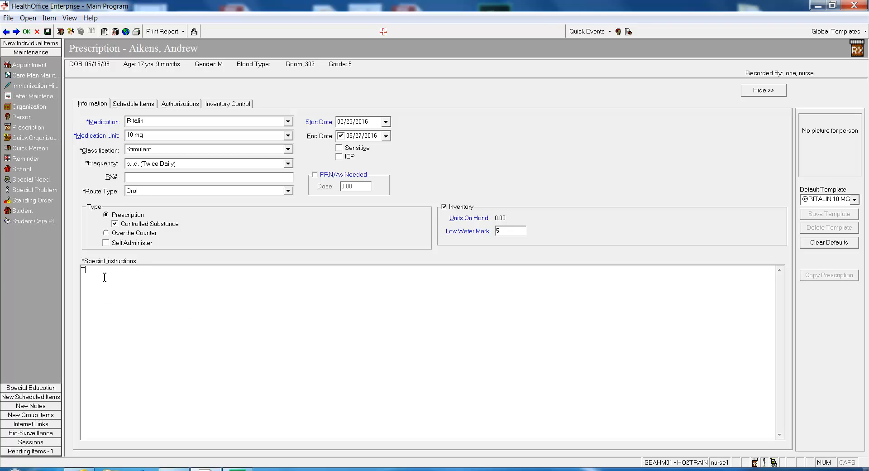
pyautogui.write('ake with food.')
# - Begin a new schedule item for the prescription with the interval Mon - Fri
pyautogui.click(151, 107)
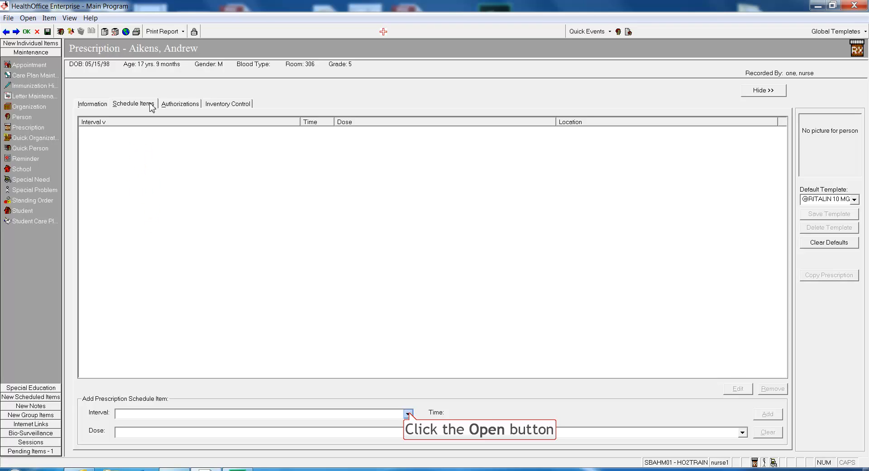
pyautogui.click(408, 413)
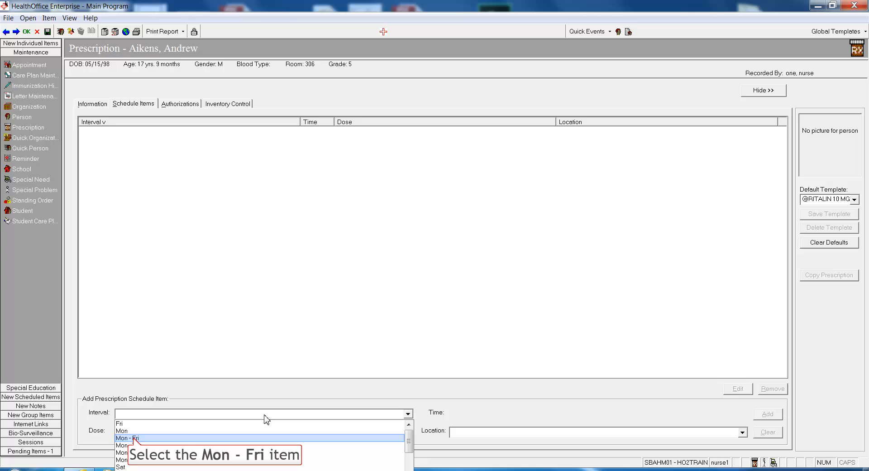
pyautogui.click(136, 439)
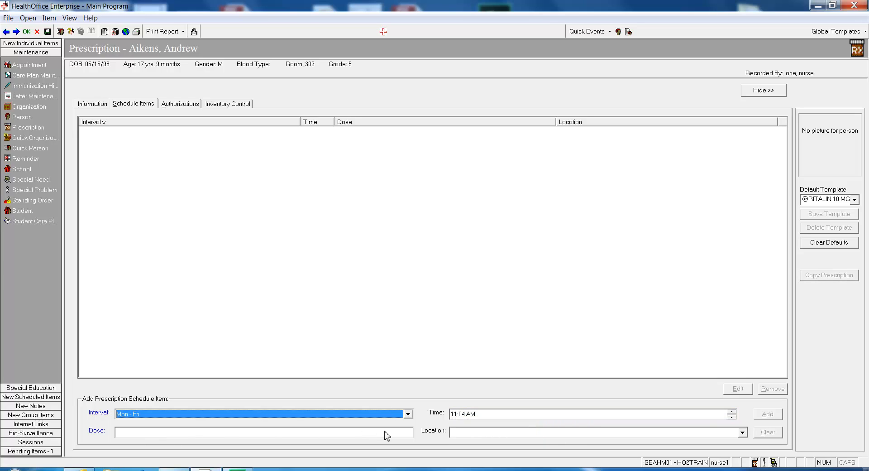
# - Set the new schedule item's time to 08:30 AM
pyautogui.click(455, 415)
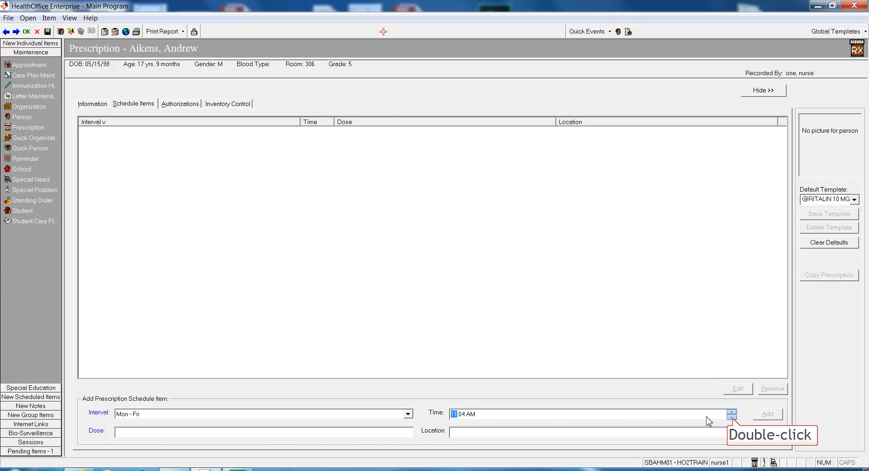
pyautogui.doubleClick(732, 417)
pyautogui.click(733, 418)
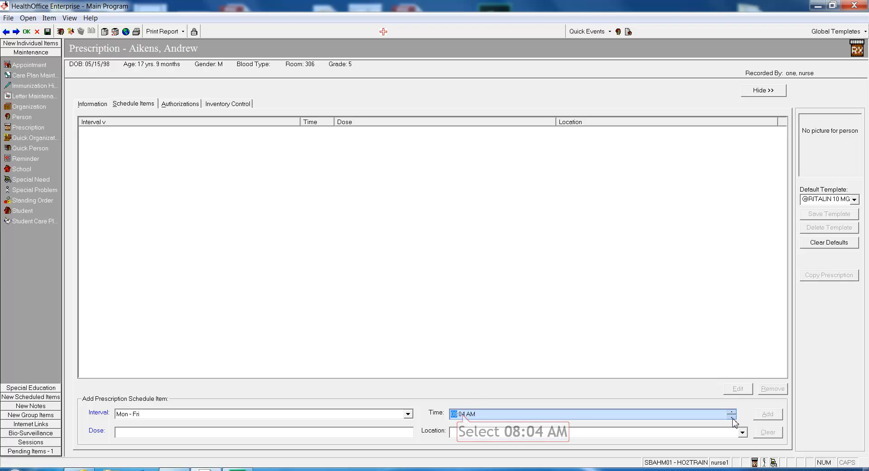
pyautogui.click(463, 414)
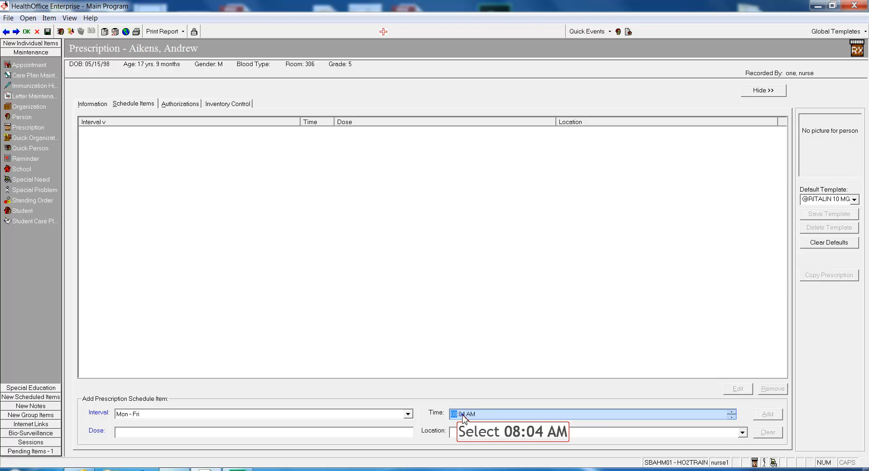
pyautogui.doubleClick(733, 415)
pyautogui.doubleClick(733, 415)
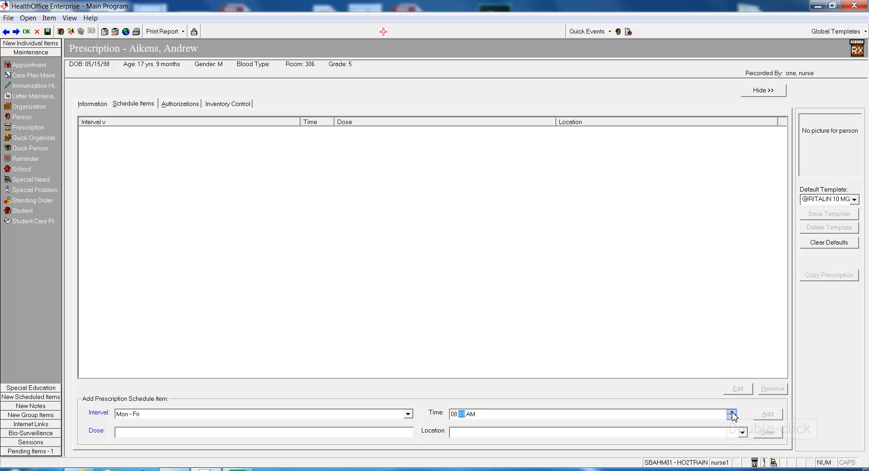
pyautogui.doubleClick(733, 415)
pyautogui.doubleClick(733, 416)
pyautogui.doubleClick(732, 416)
pyautogui.doubleClick(733, 415)
pyautogui.doubleClick(732, 416)
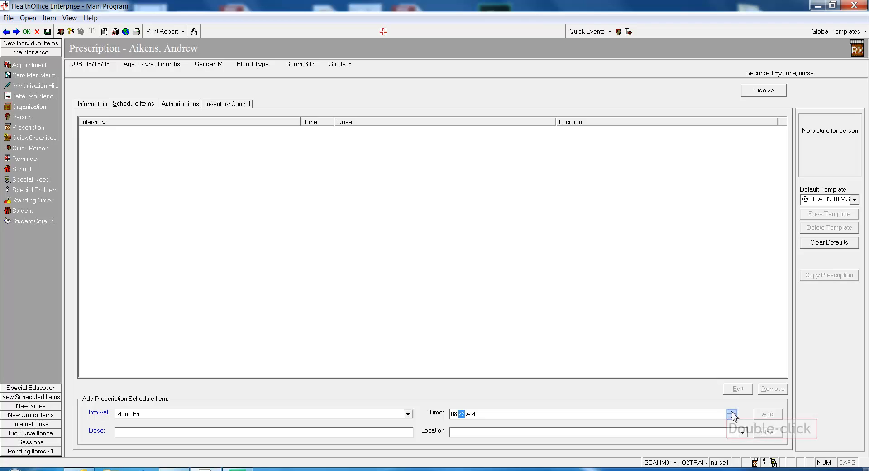
pyautogui.doubleClick(733, 415)
pyautogui.doubleClick(732, 416)
pyautogui.doubleClick(733, 415)
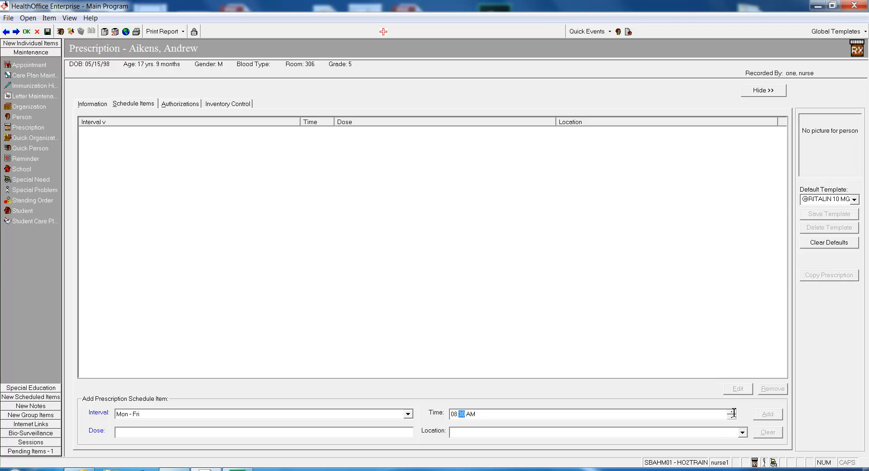
pyautogui.press('Tab')
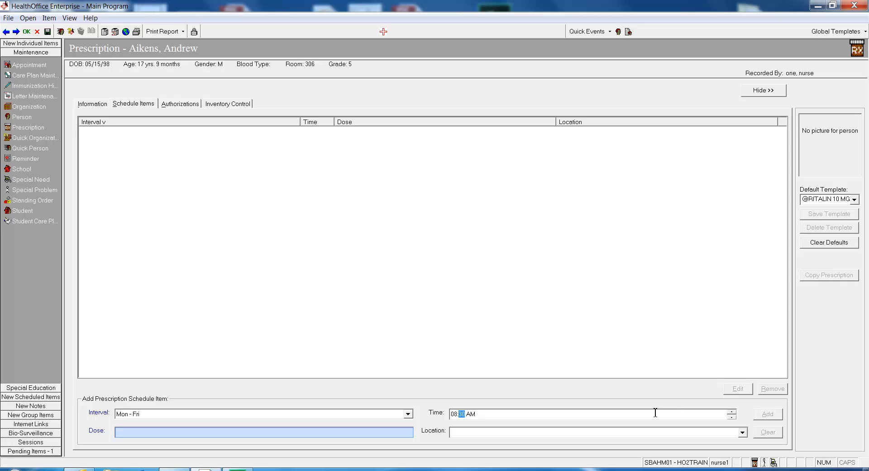
# - Set the 08:30 AM schedule item's dose to 1 and location to 101, and add it to the prescription's schedule
pyautogui.click(124, 435)
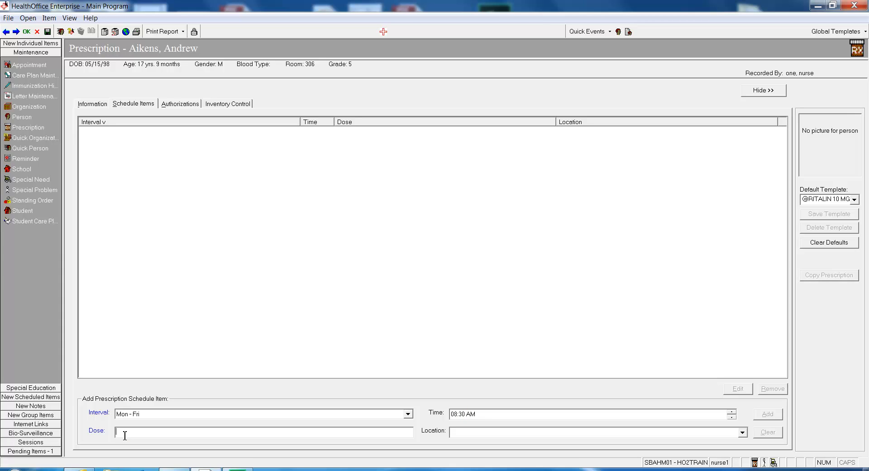
pyautogui.write('1')
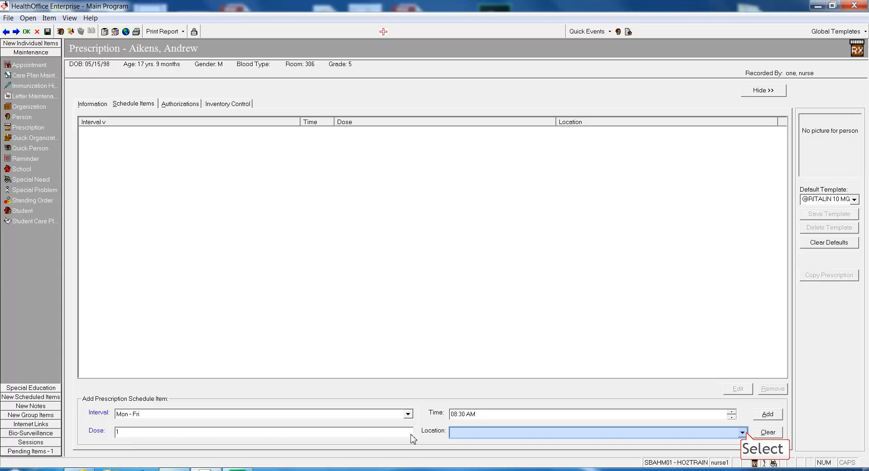
pyautogui.click(743, 432)
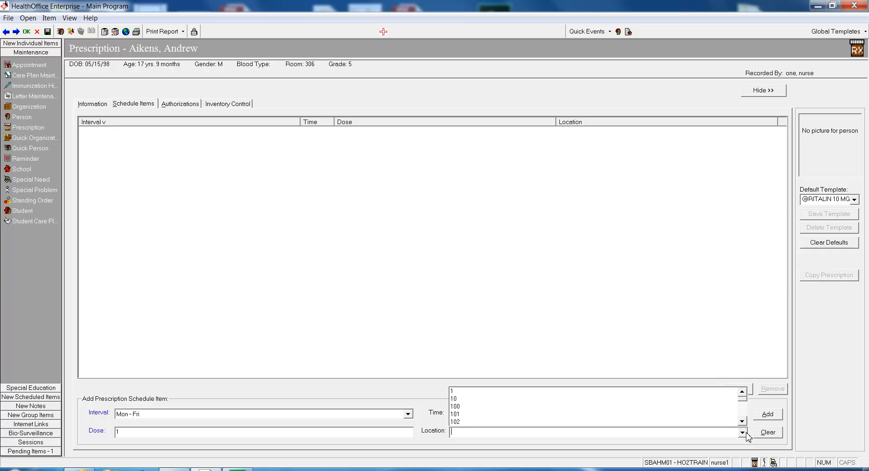
pyautogui.click(458, 414)
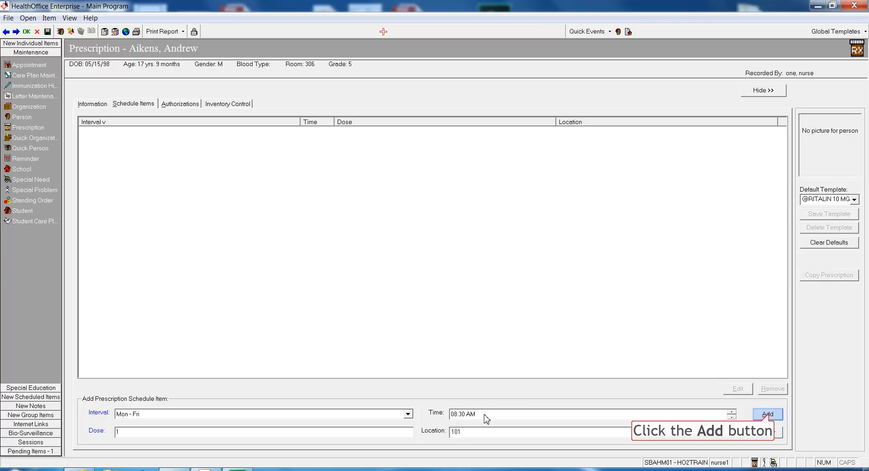
pyautogui.click(768, 415)
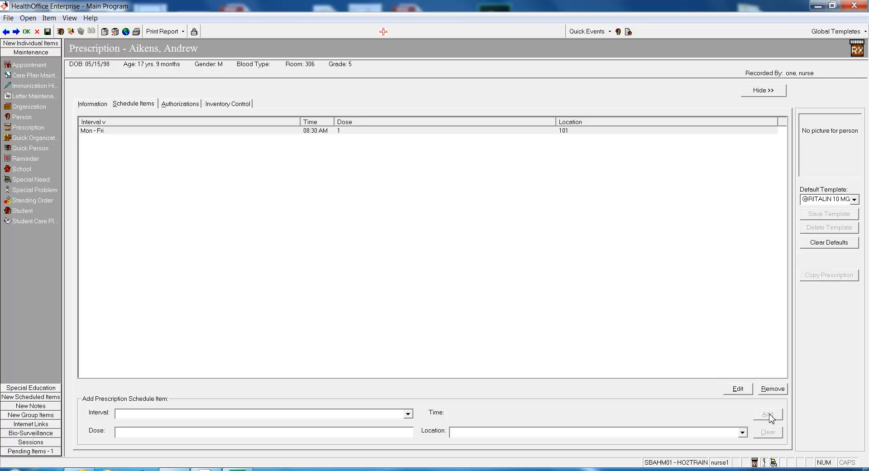
pyautogui.click(562, 132)
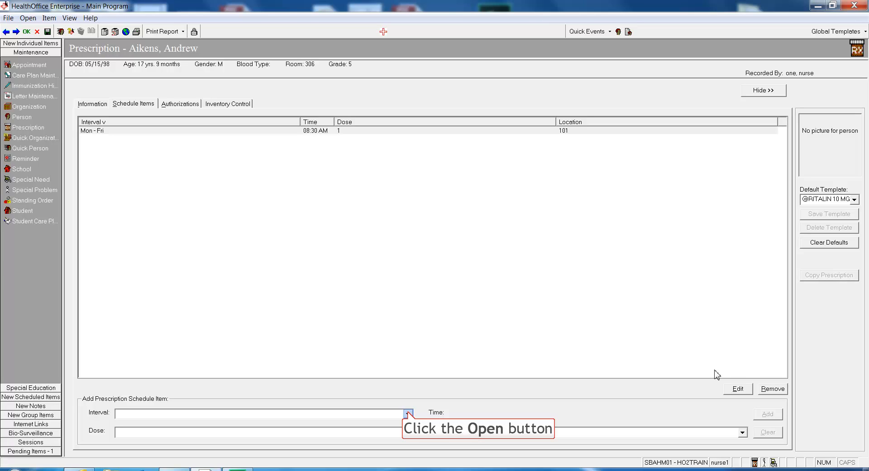
# - Begin a second schedule item with the interval Mon - Fri and the time 02:00 PM
pyautogui.click(409, 413)
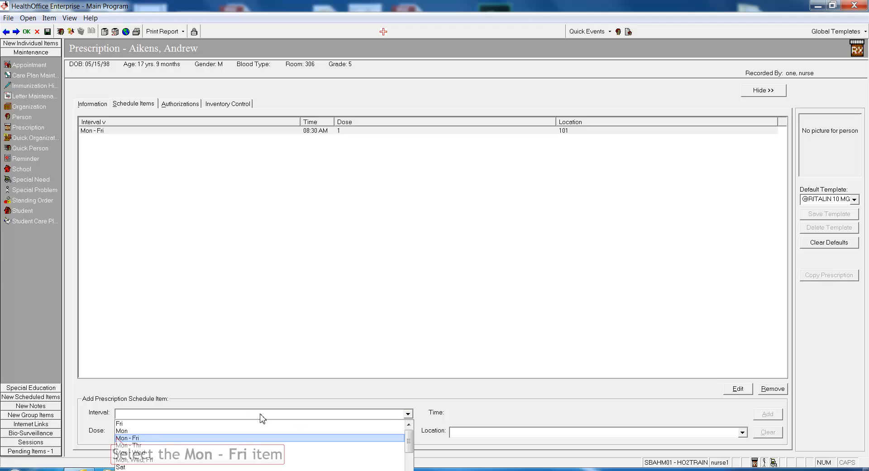
pyautogui.click(118, 441)
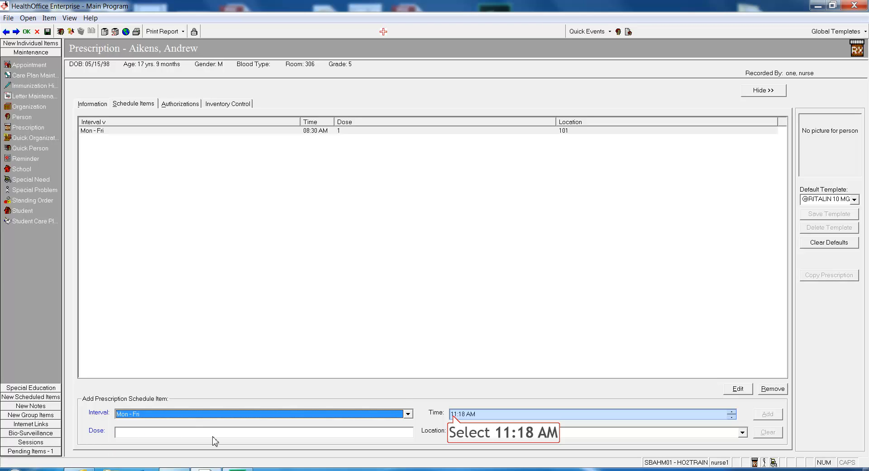
pyautogui.click(453, 416)
pyautogui.click(454, 414)
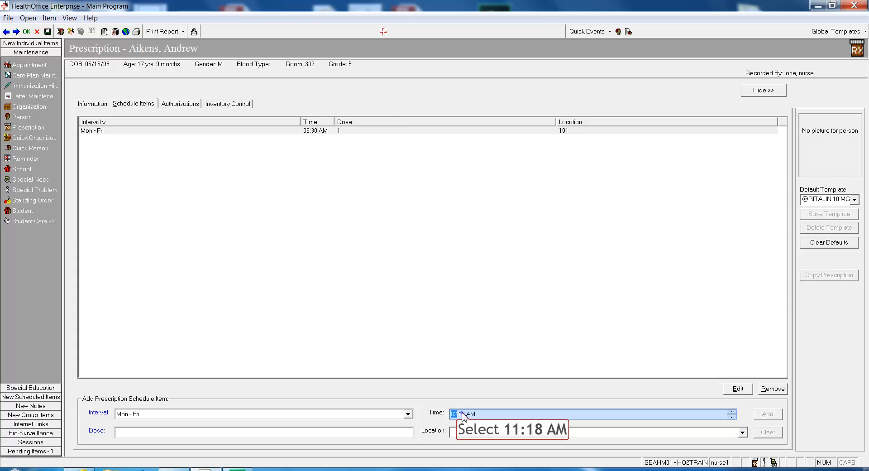
pyautogui.write('02')
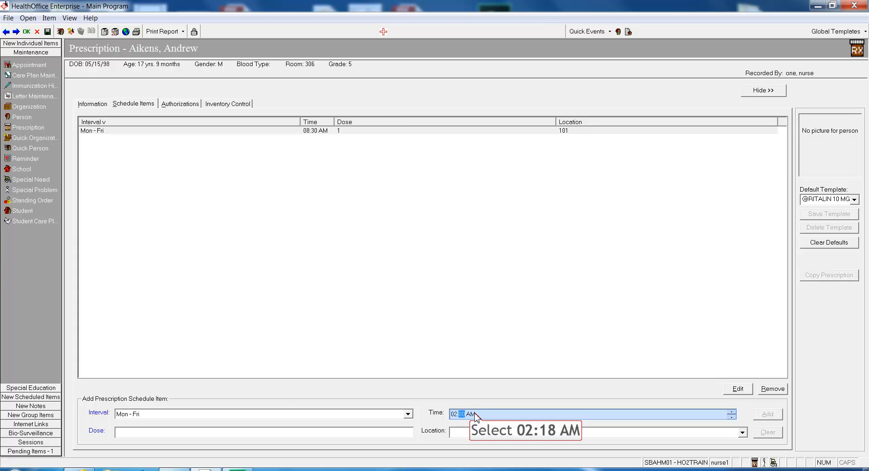
pyautogui.write('00p')
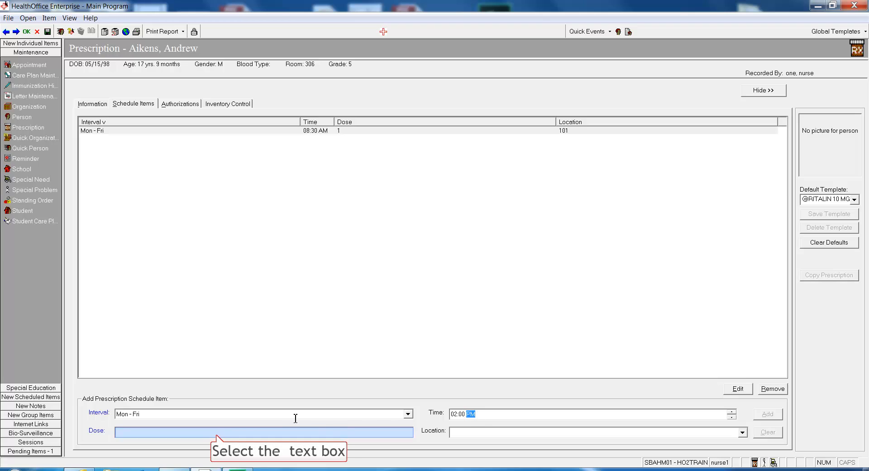
# - Set the 02:00 PM schedule item's dose to 1 and location to 101, and add it to the schedule
pyautogui.click(217, 435)
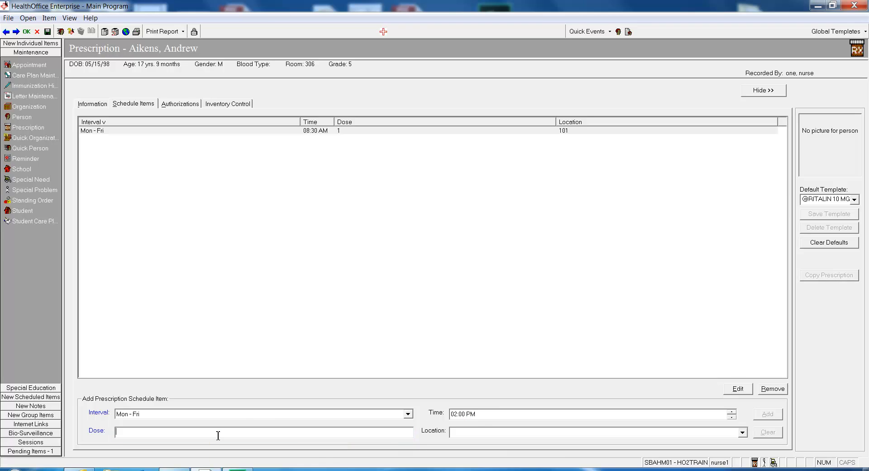
pyautogui.write('1')
pyautogui.press('Tab')
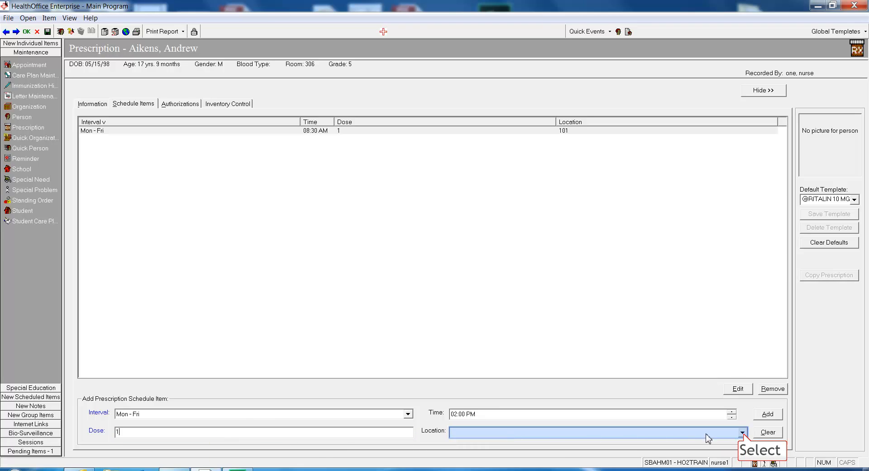
pyautogui.click(743, 433)
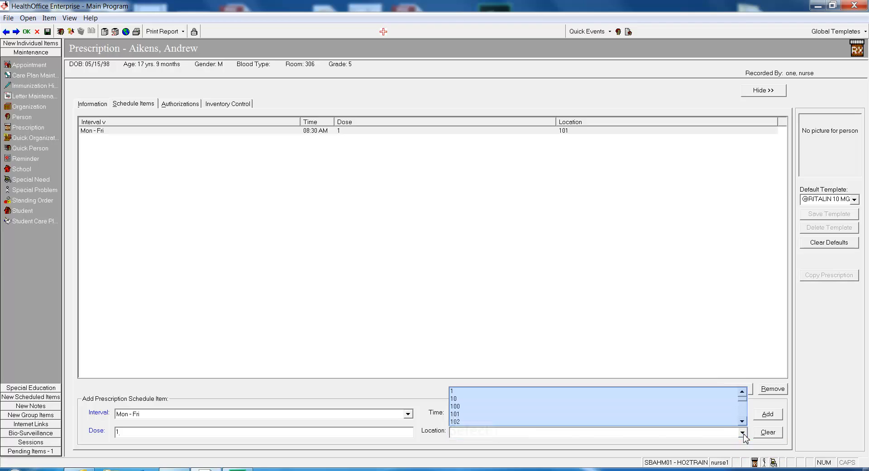
pyautogui.click(455, 415)
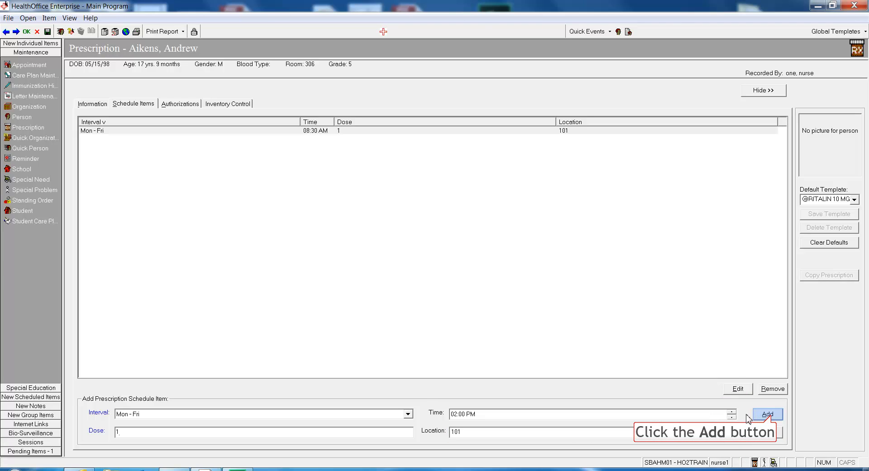
pyautogui.click(768, 414)
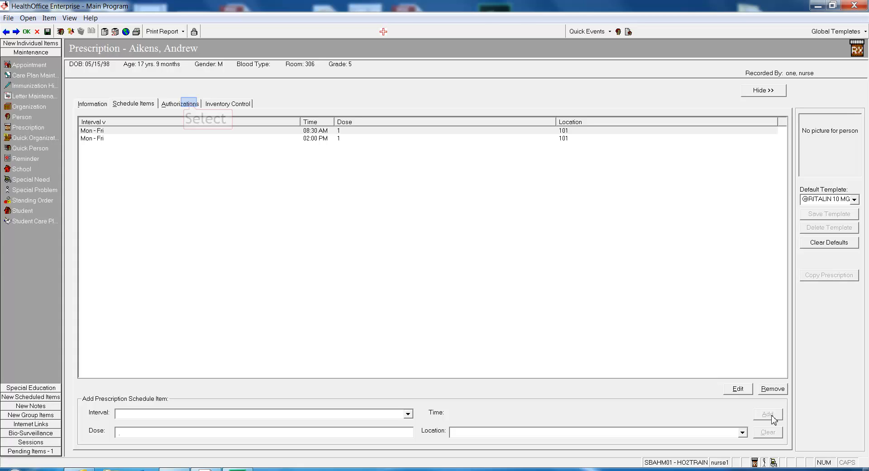
# - Find the authorizing non-student by last name, assign them as the prescription's authorizer and mark the authorization as written
pyautogui.click(180, 104)
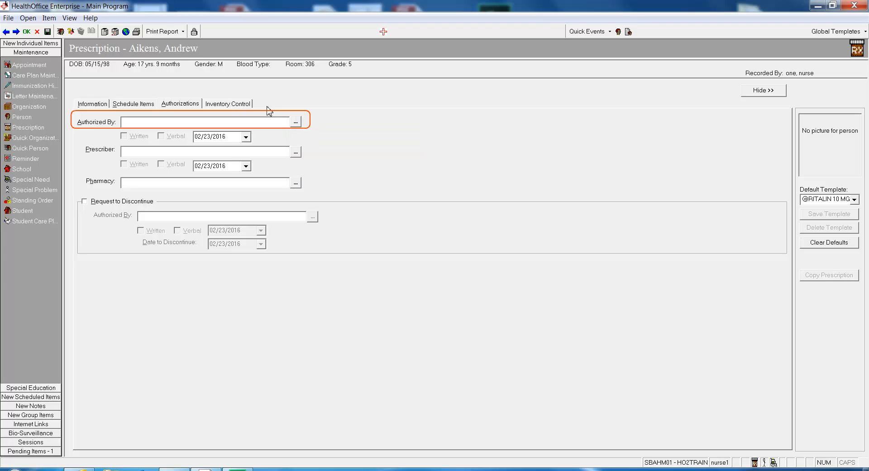
pyautogui.click(296, 122)
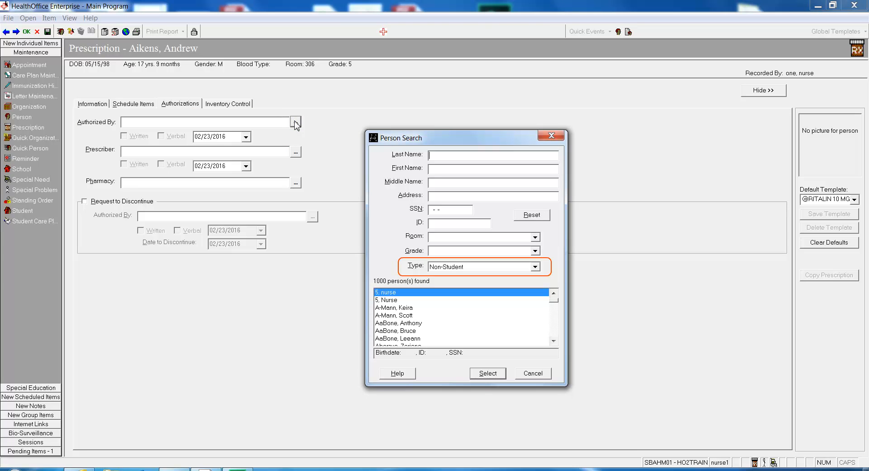
pyautogui.write('stein')
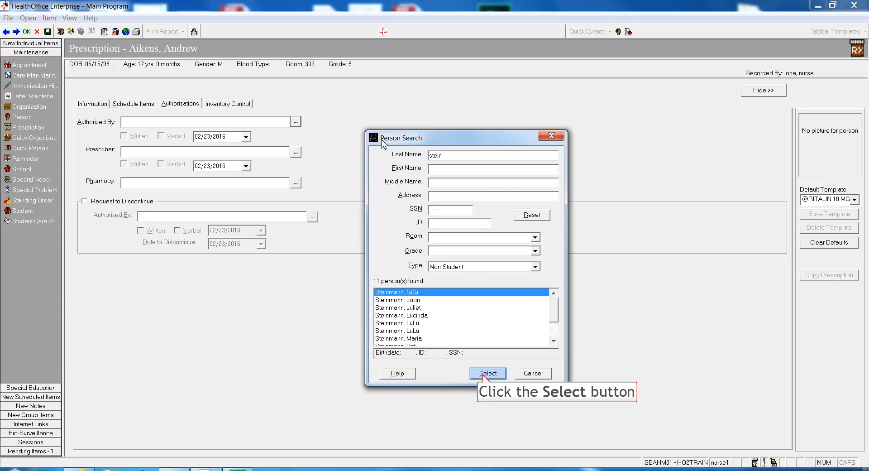
pyautogui.click(485, 374)
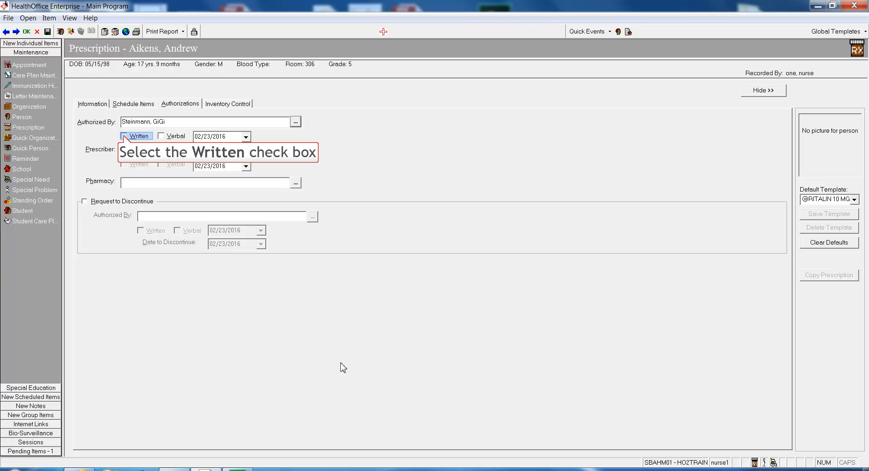
pyautogui.click(124, 136)
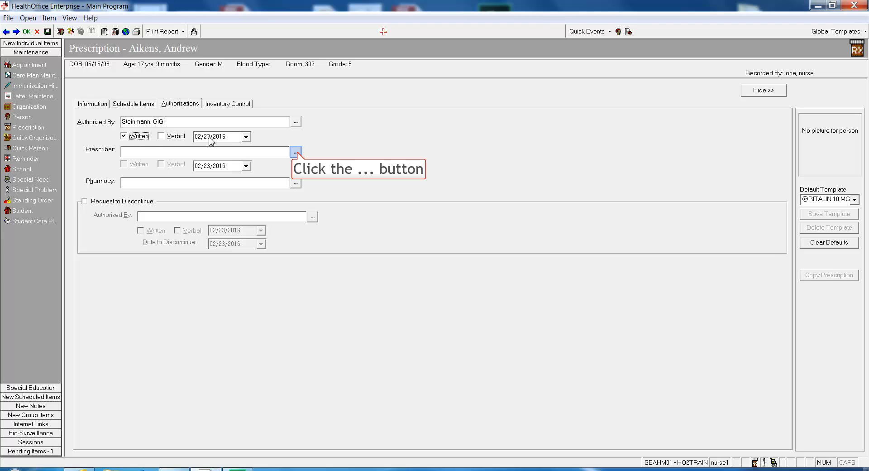
# - Find the prescribing doctor by last name, assign them as prescriber with written authorization, and save the prescription
pyautogui.click(297, 152)
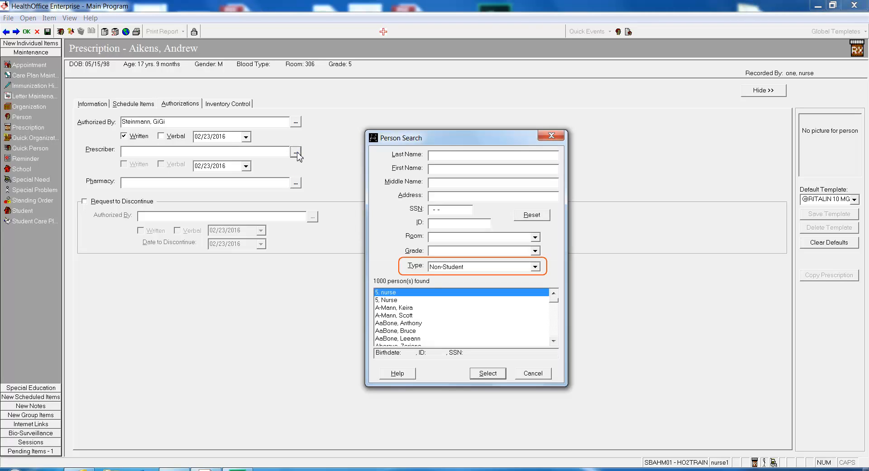
pyautogui.write('dumb')
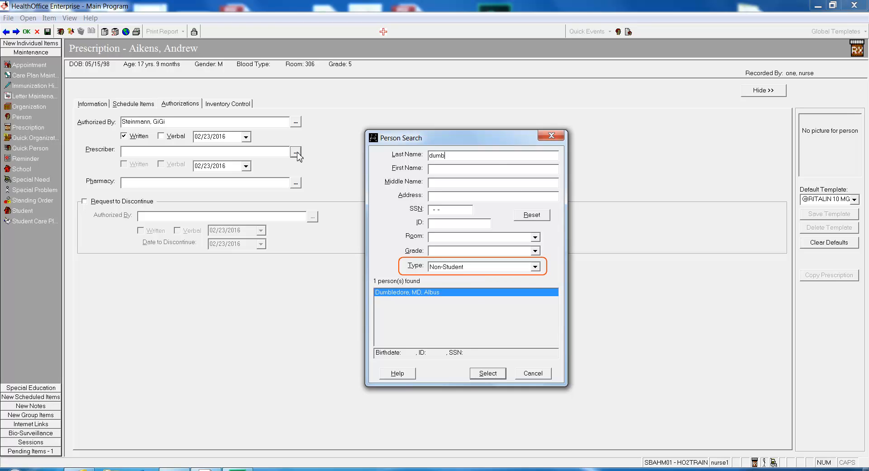
pyautogui.click(488, 374)
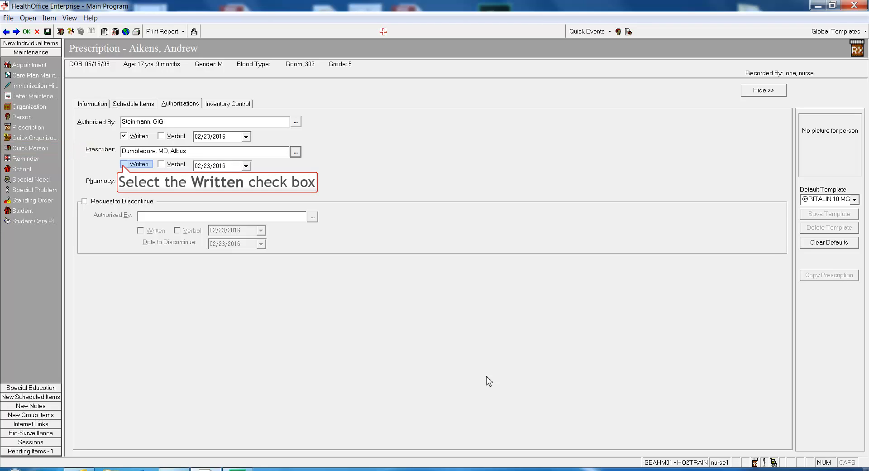
pyautogui.click(123, 164)
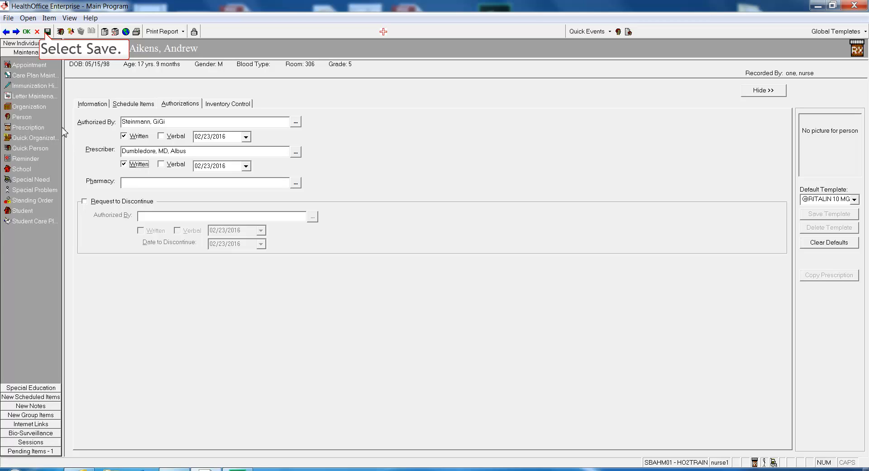
pyautogui.click(47, 31)
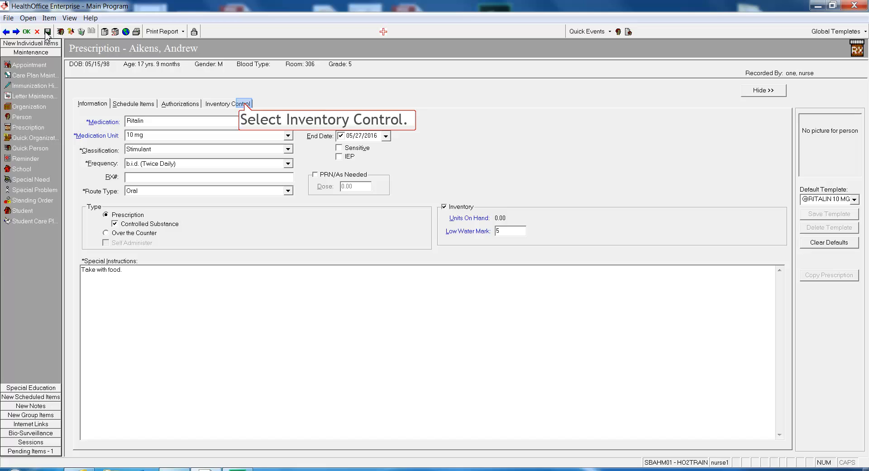
# - Adjust the prescription's inventory by adding 30 doses with the reason "new prescription"
pyautogui.click(246, 105)
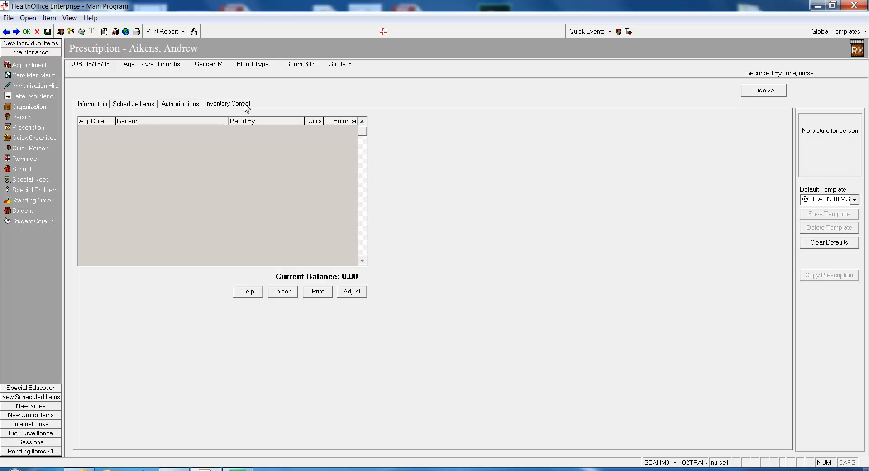
pyautogui.click(357, 292)
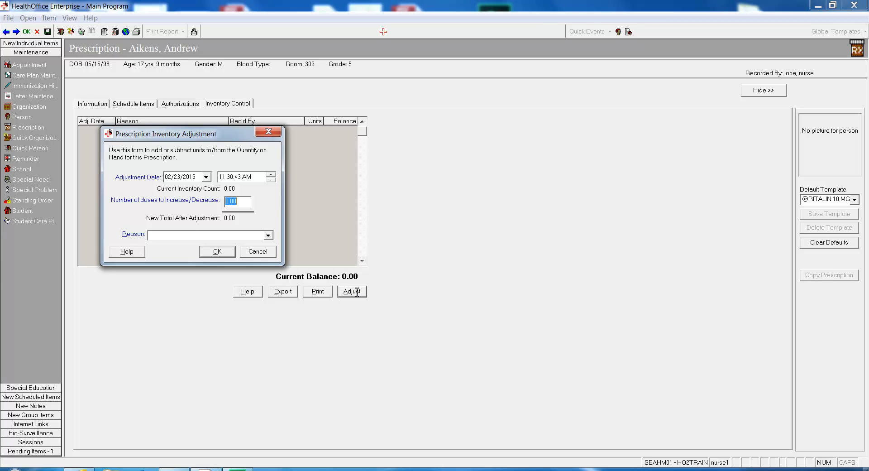
pyautogui.click(243, 203)
pyautogui.press('BackSpace')
pyautogui.press('BackSpace')
pyautogui.press('BackSpace')
pyautogui.press('BackSpace')
pyautogui.write('30')
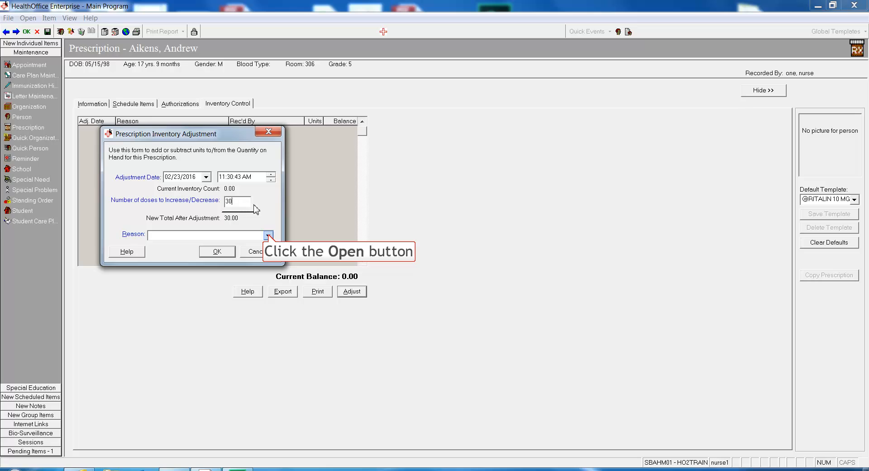
pyautogui.click(269, 235)
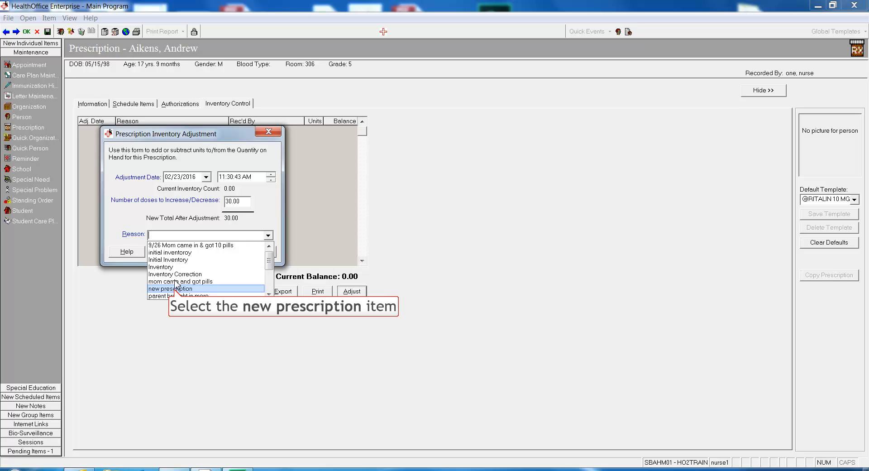
pyautogui.click(175, 290)
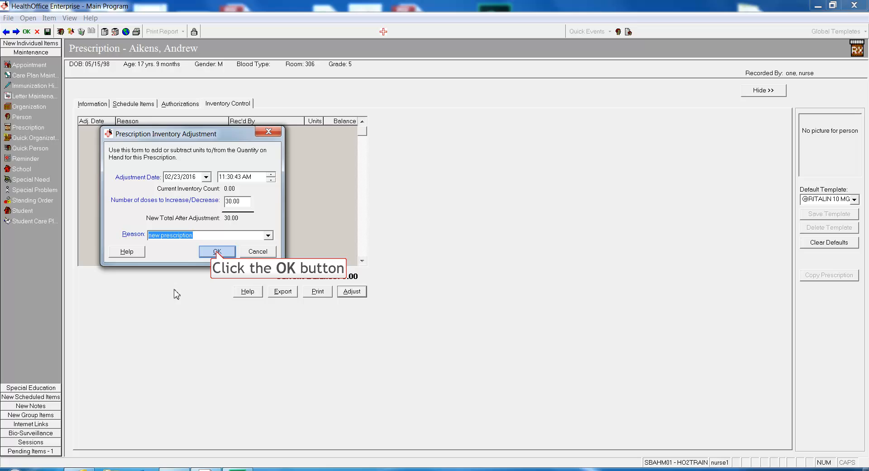
pyautogui.click(217, 252)
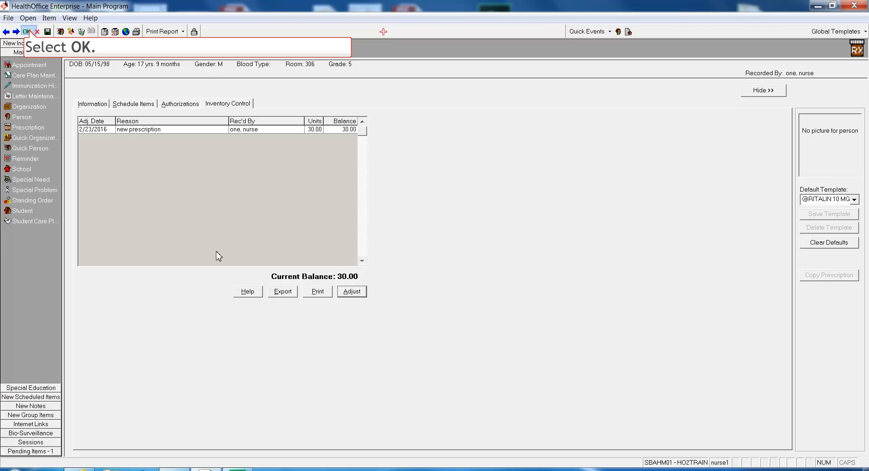
# - Commit and confirm the modified prescription, and open the list of scheduled items for the current day
pyautogui.click(27, 31)
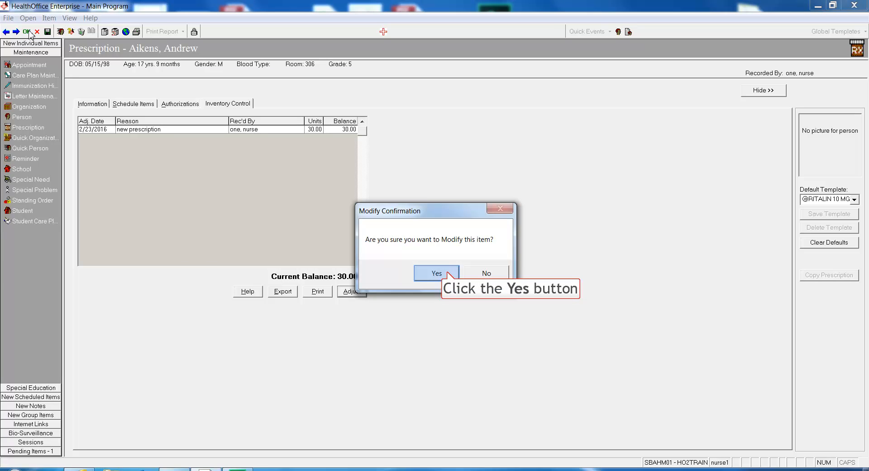
pyautogui.click(448, 274)
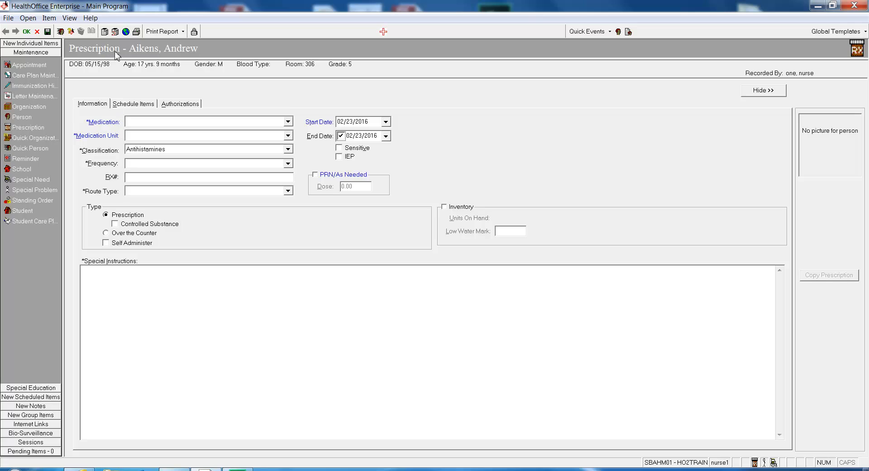
pyautogui.click(116, 31)
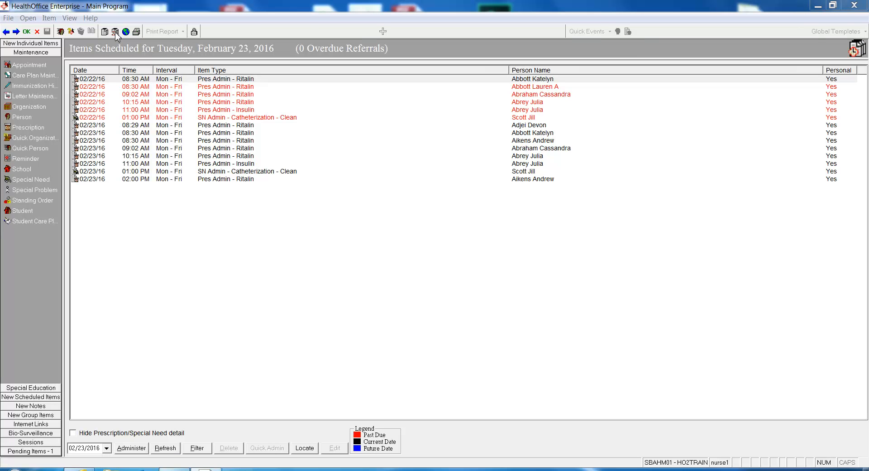